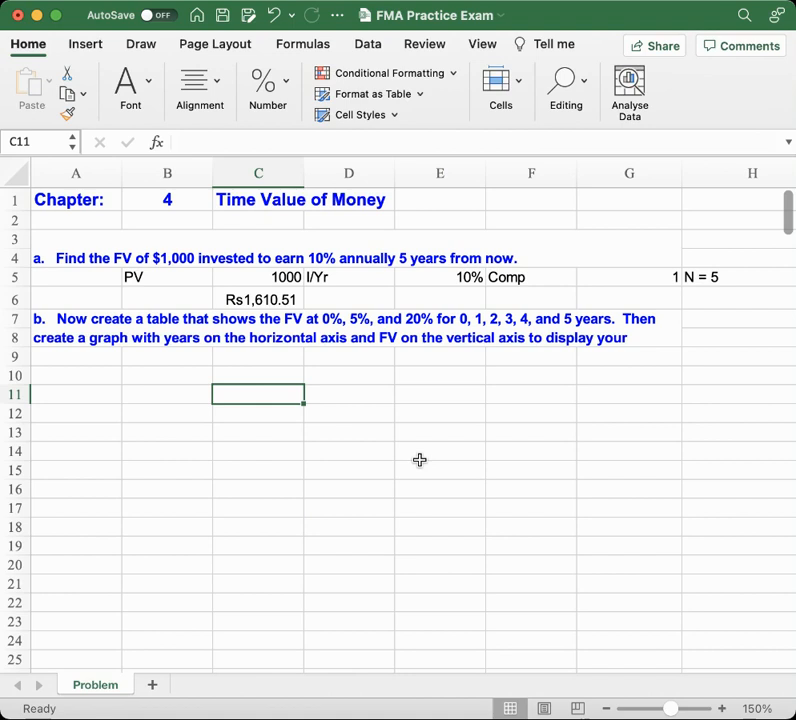
Step: Enter the heading Years in B11 and list the years 0, 1, 2, 3, 4 and 5 in B12:B17
key("Left")
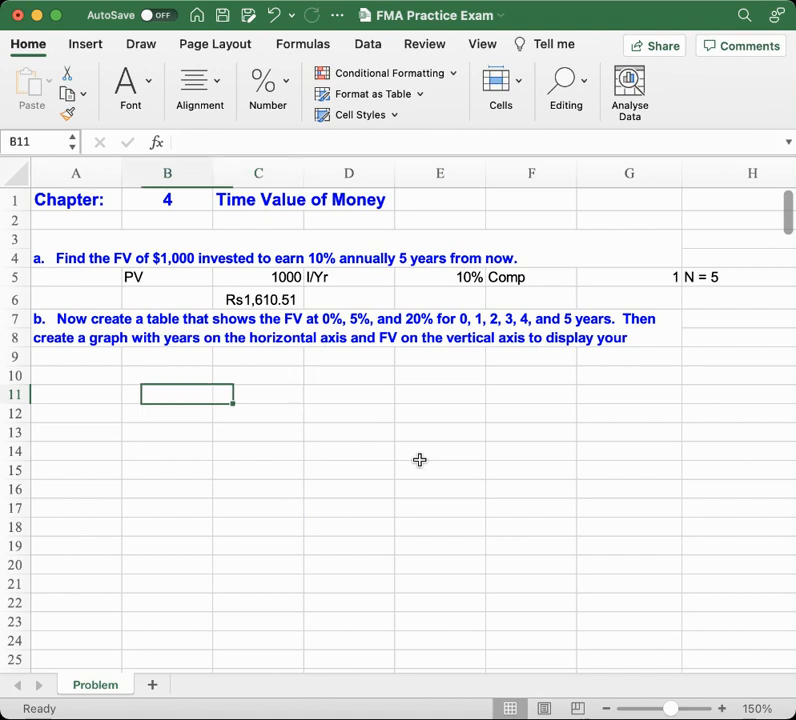
type("Years")
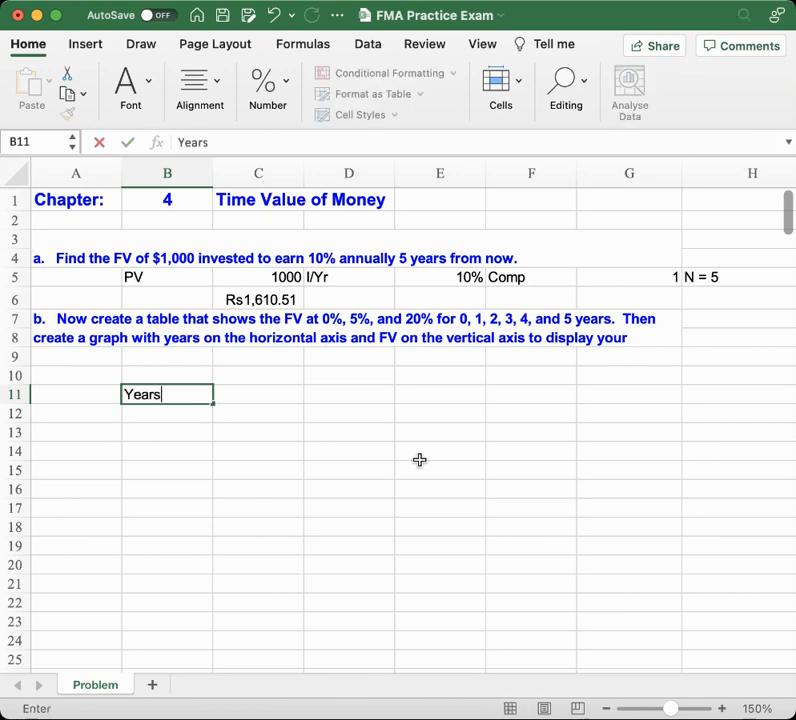
key("Return")
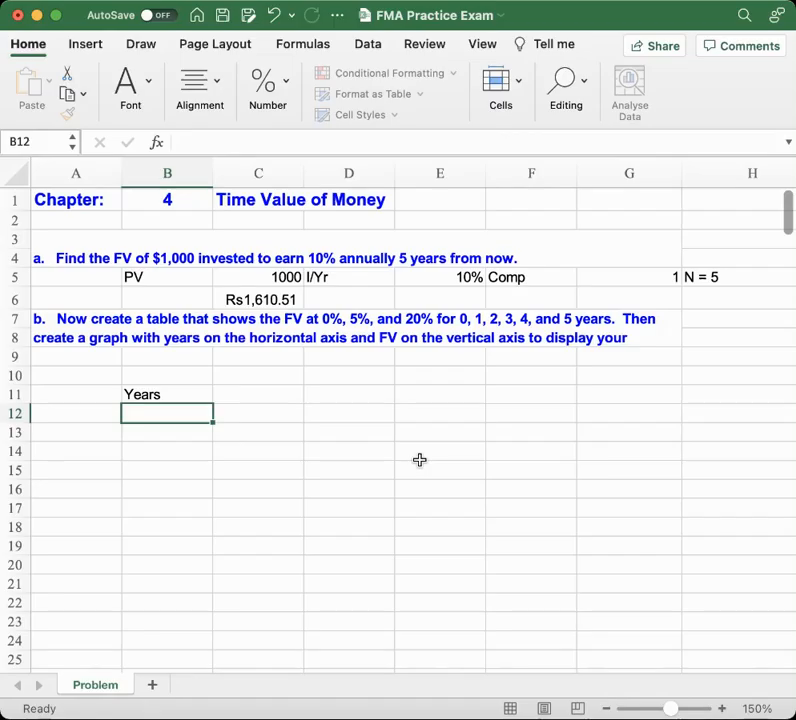
type("1")
key("BackSpace")
type("0")
key("Return")
type("1")
key("Return")
type("2")
key("Return")
type("3")
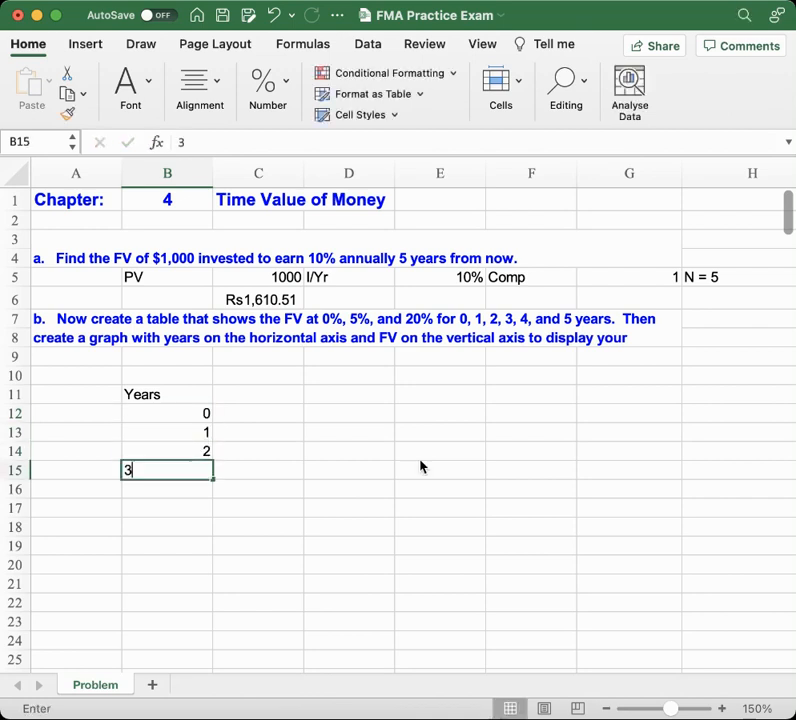
key("Return")
type("4")
key("Return")
type("5")
key("Return")
Step: Enter the interest rates 0%, 5% and 20% as column headings in C11:E11
key("Right")
key("Up")
key("Up")
key("Up")
key("Up")
key("Up")
key("Up")
key("Up")
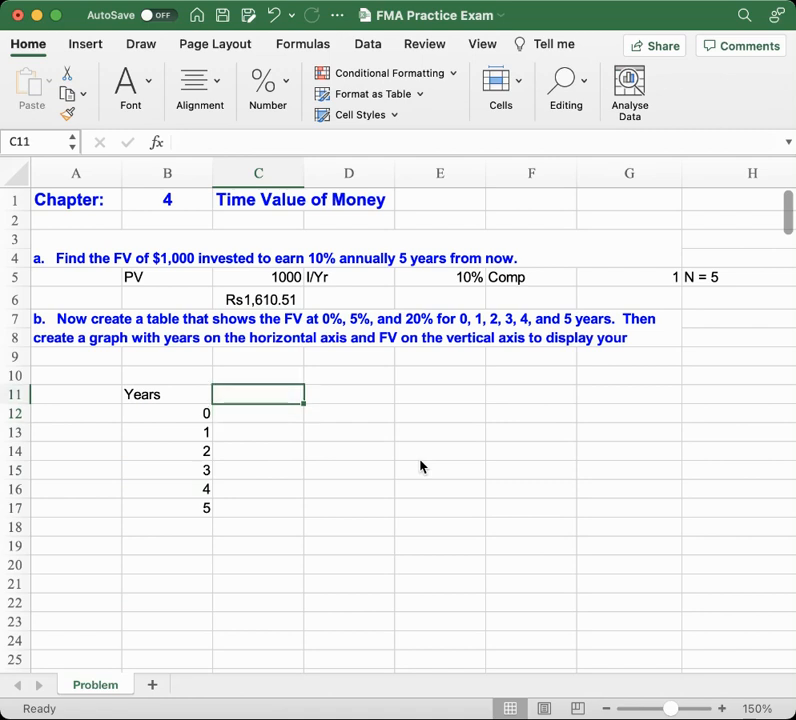
type("0%")
key("Return")
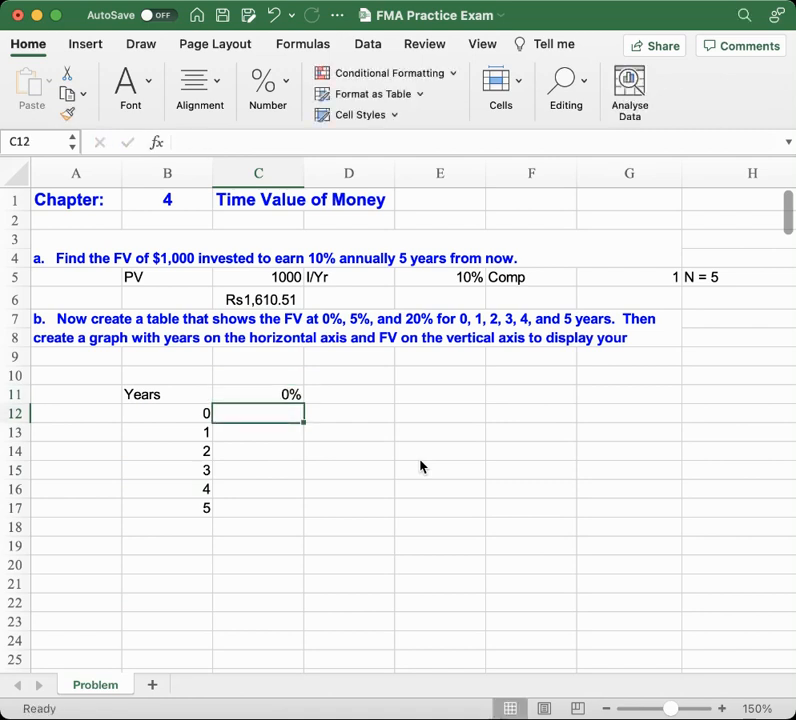
key("Up")
key("Right")
type("1")
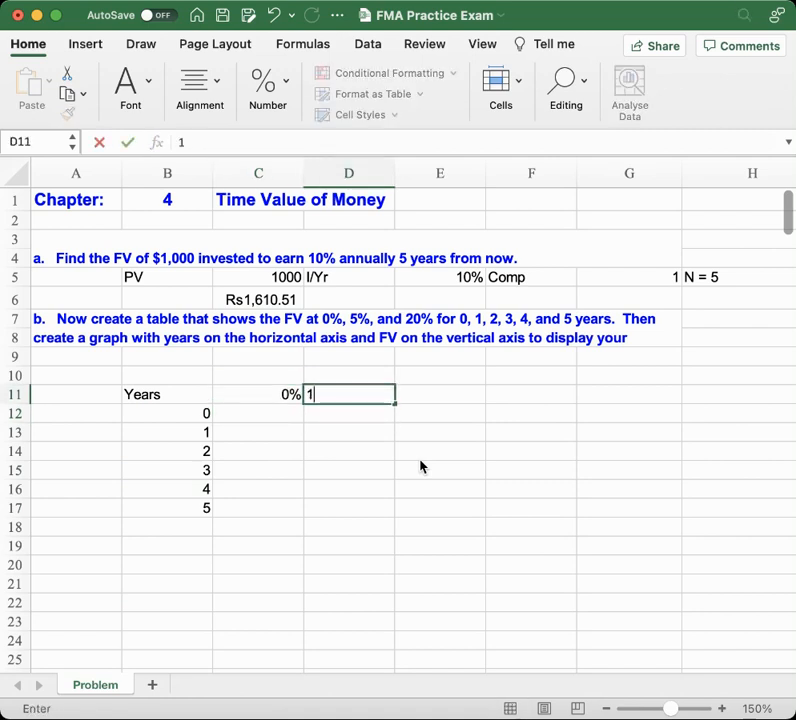
key("BackSpace")
type("5%")
key("Tab")
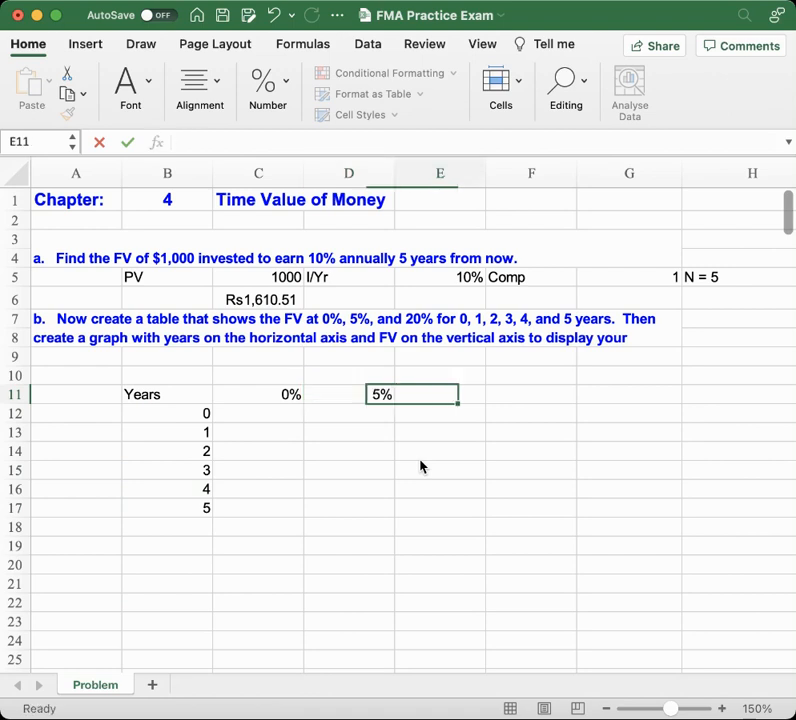
type("205")
key("Return")
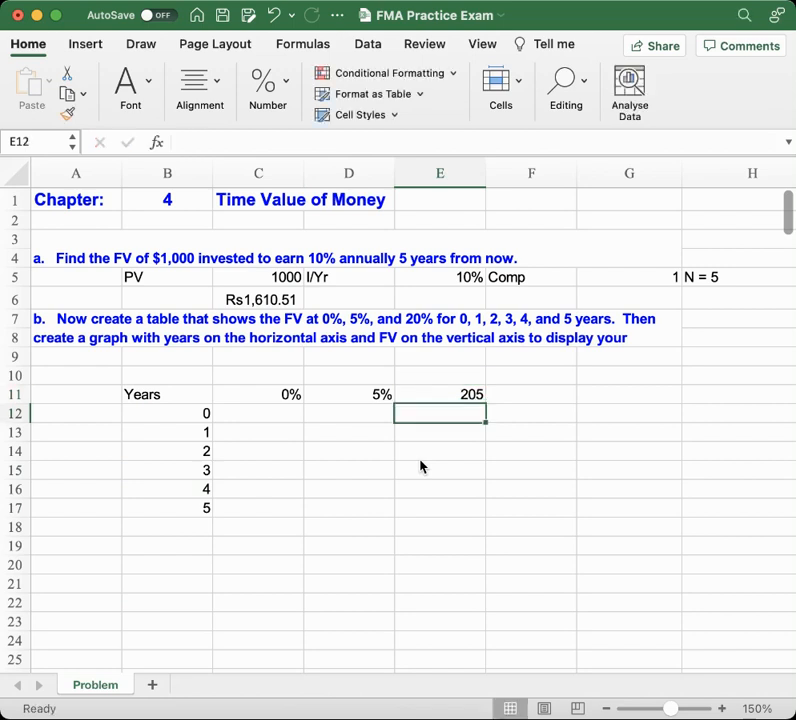
key("Up")
type("20%")
key("Return")
key("Left")
key("Left")
key("Left")
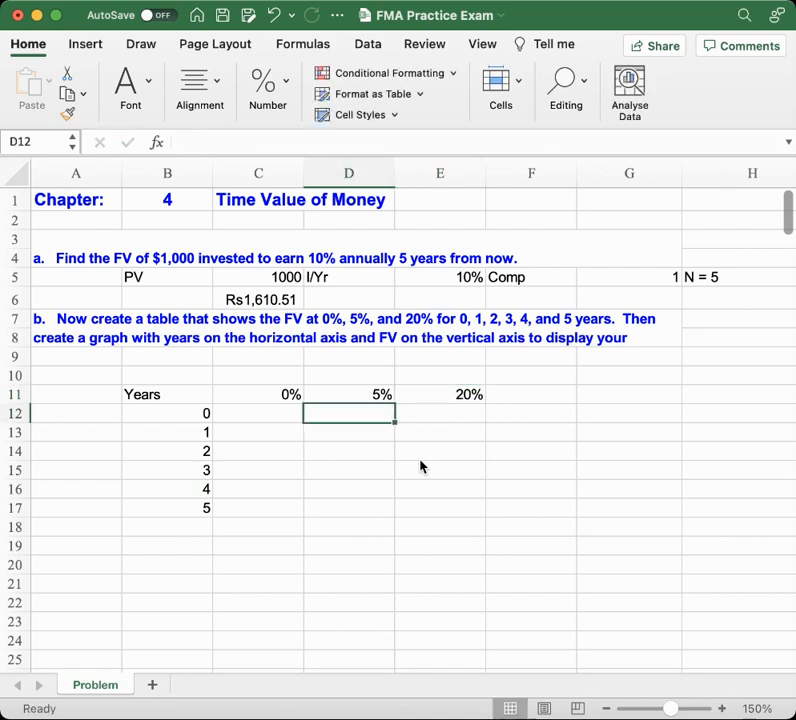
key("Up")
key("Up")
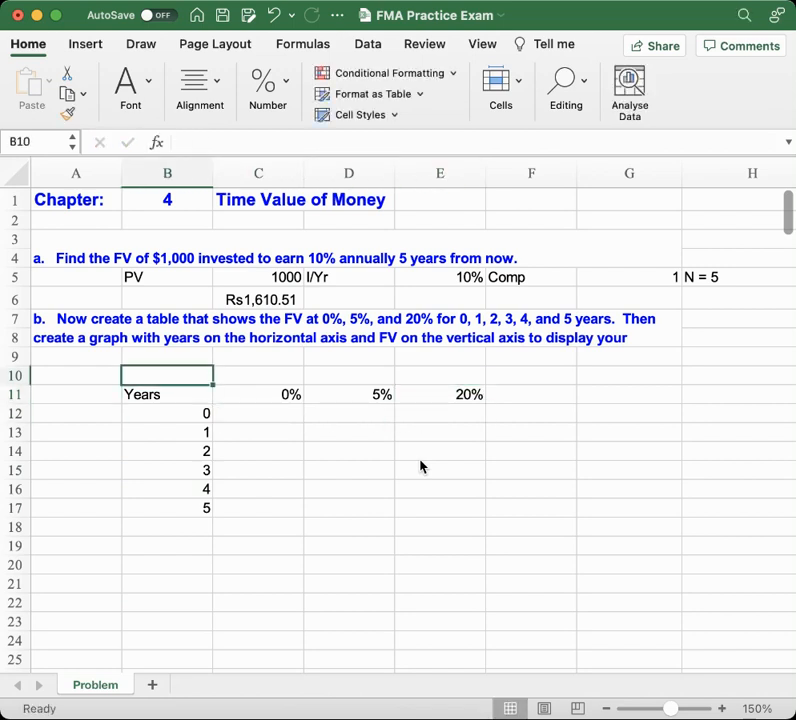
key("Right")
key("Up")
key("Right")
key("Up")
key("Right")
key("Up")
key("Left")
key("Up")
key("Left")
key("Down")
key("Left")
key("Left")
key("Left")
key("Down")
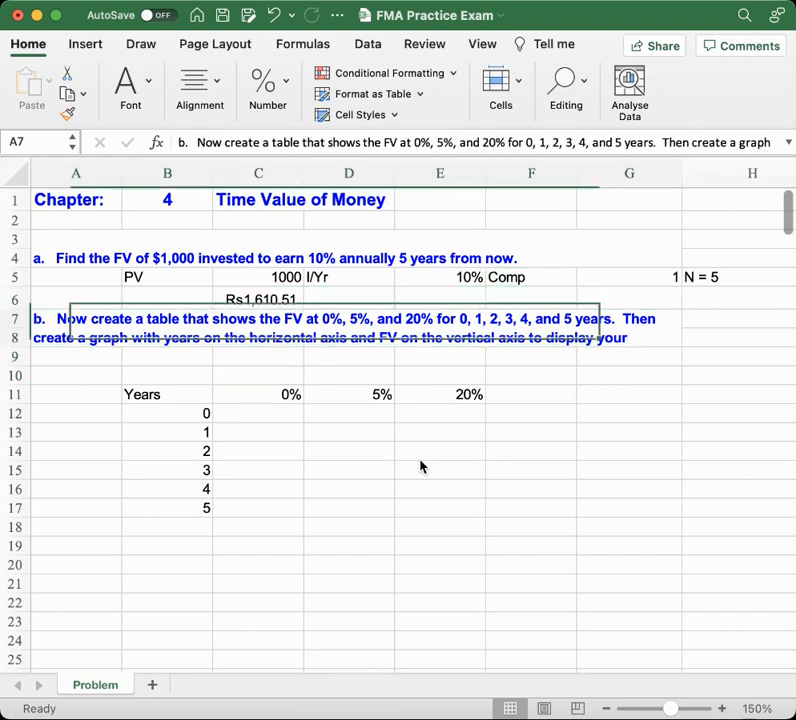
key("Down")
key("Down")
key("Right")
key("Right")
key("Down")
key("Down")
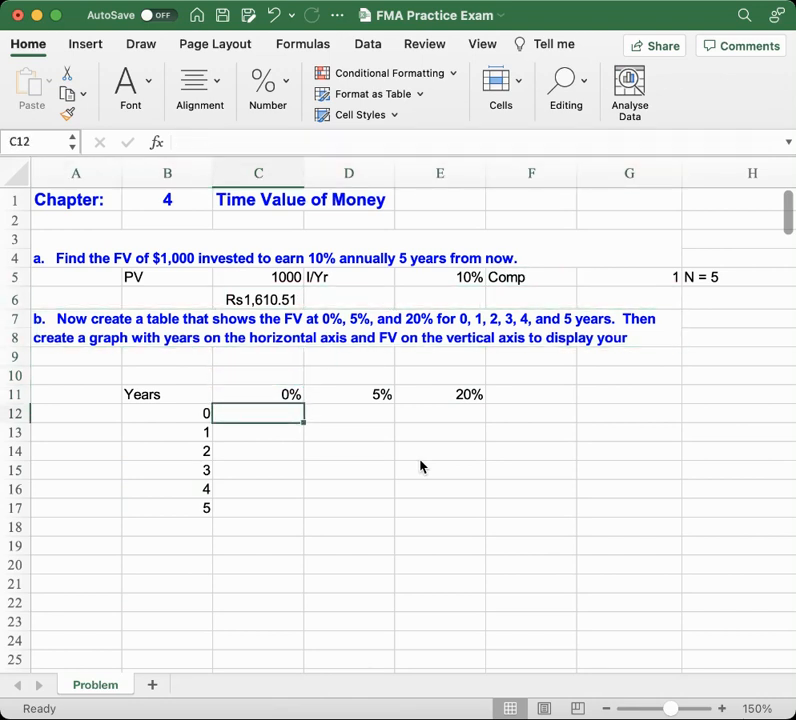
key("Down")
key("Up")
key("Right")
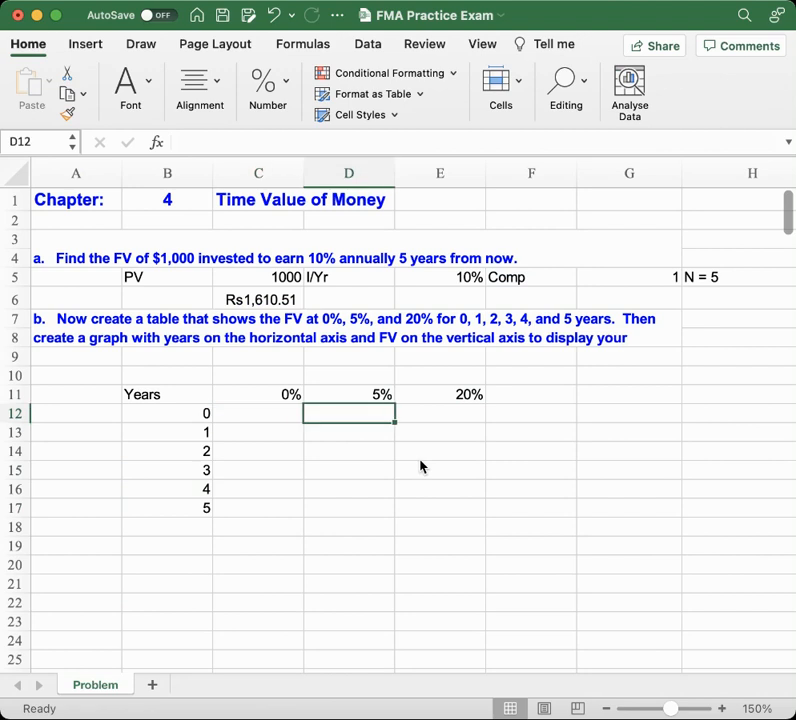
key("Left")
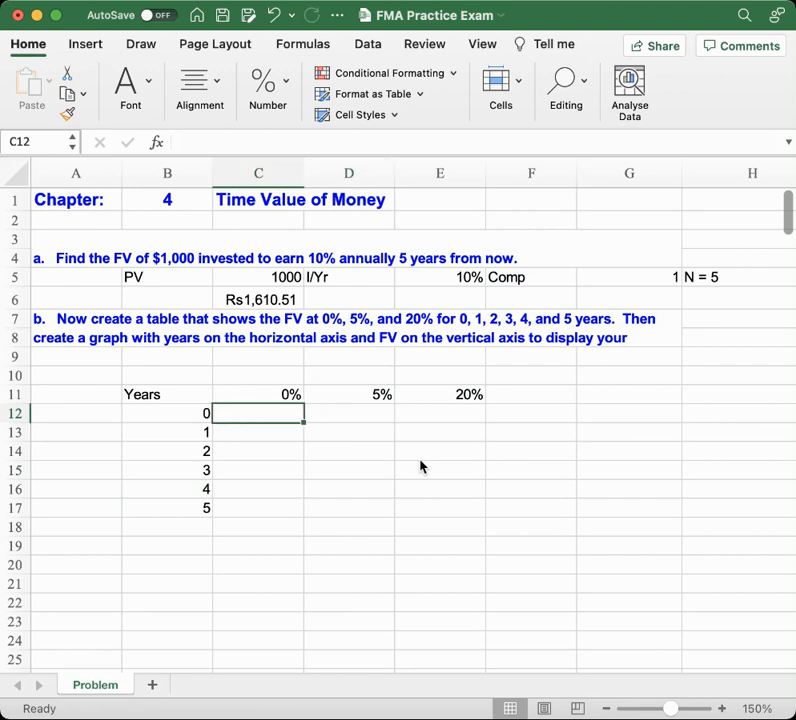
Step: Enter 1000 as the year 0 value for all three rates in C12:E12
type("1000")
key("Return")
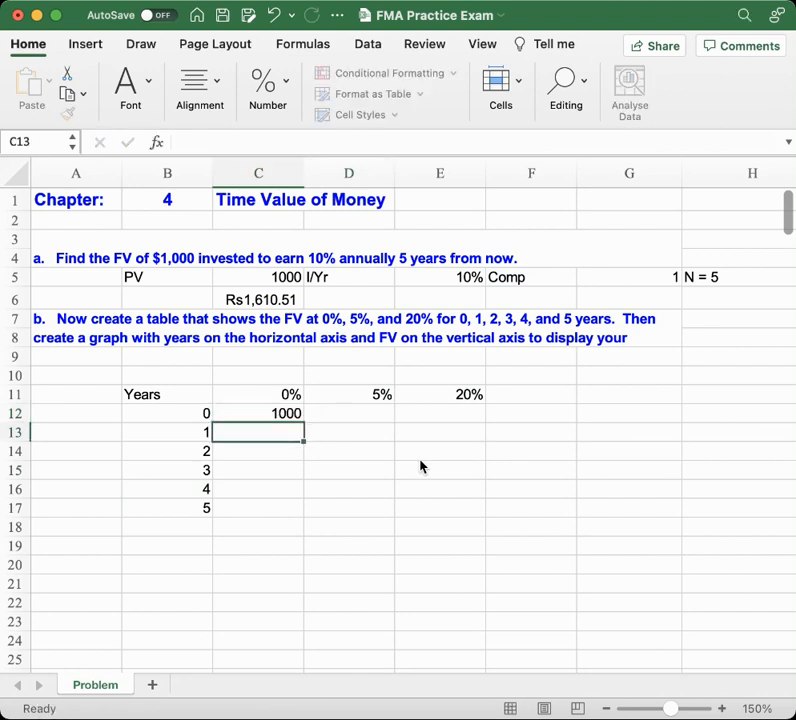
key("Up")
key("Left")
key("Right")
key("Right")
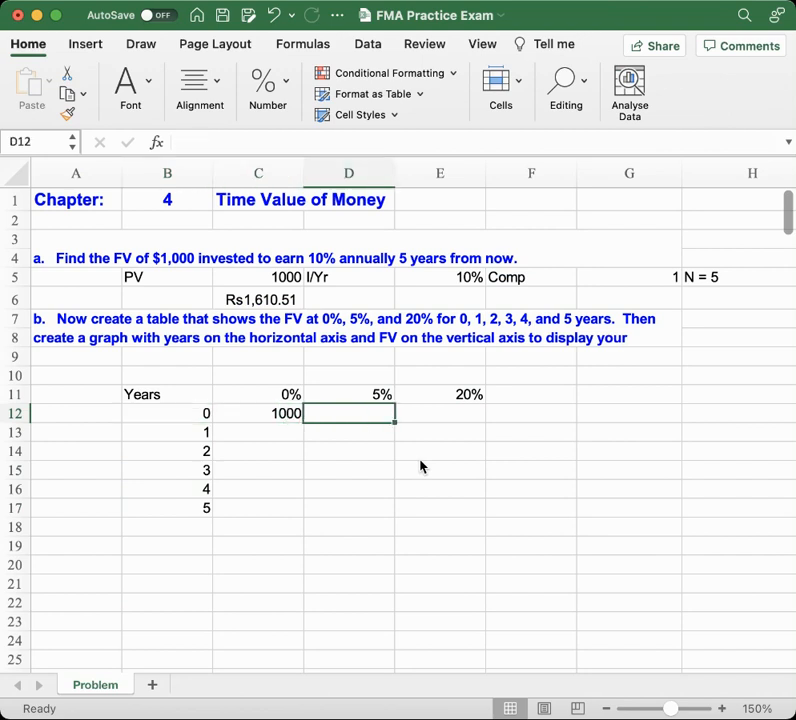
type("1000")
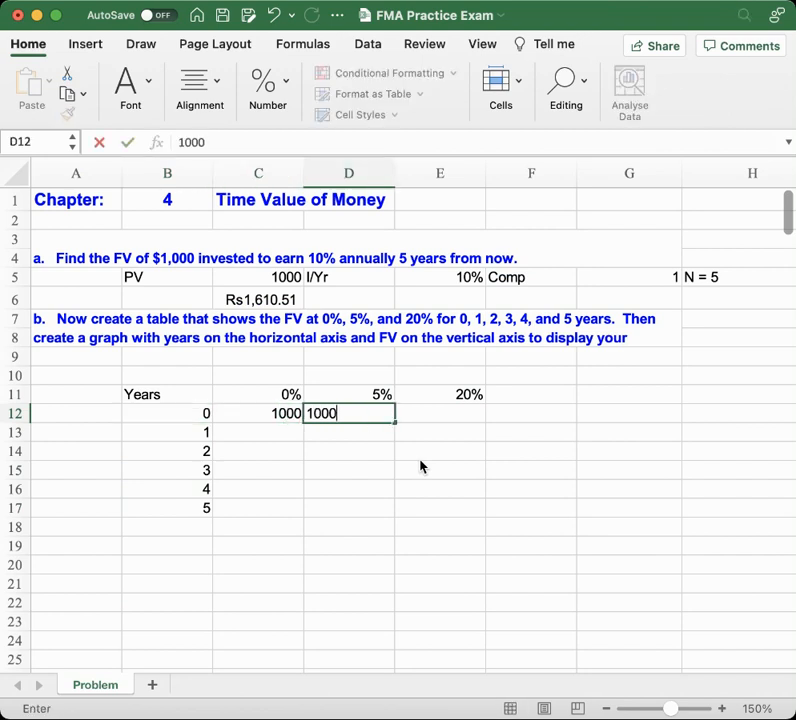
key("Tab")
type("1000")
key("Return")
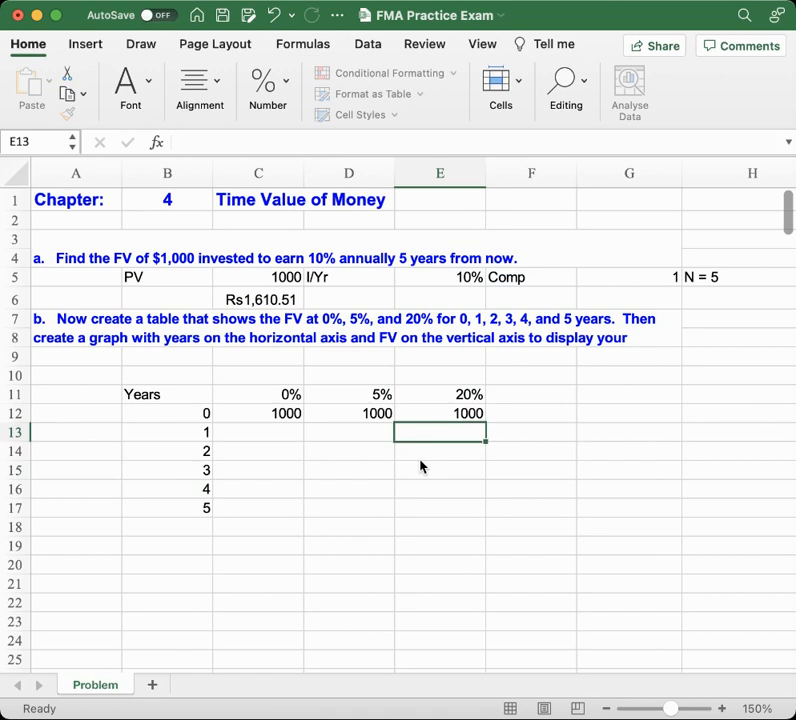
Step: Start an FV formula in C13 with the 0% heading as the rate, locked as $C$11
key("Up")
key("Left")
key("Down")
key("Left")
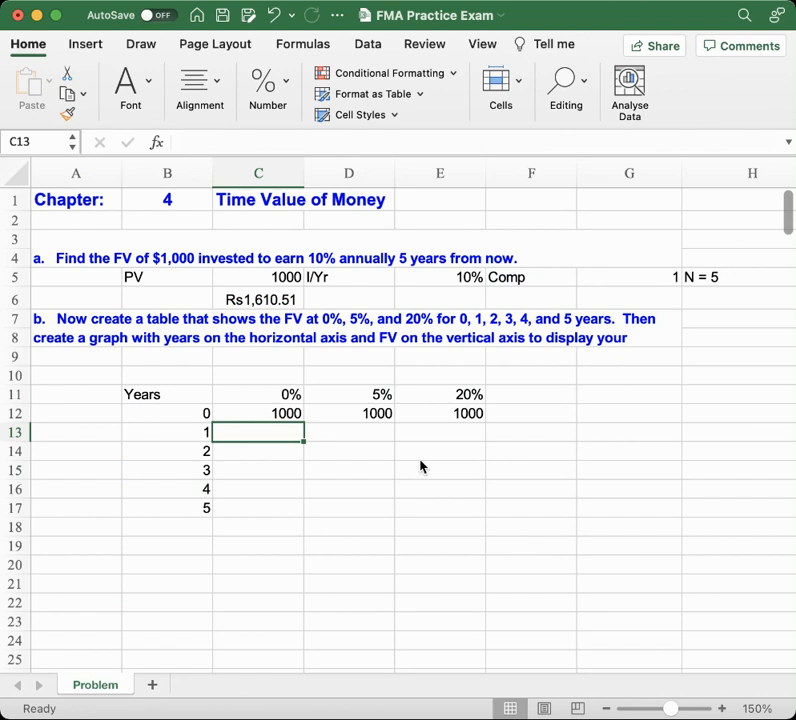
type("=")
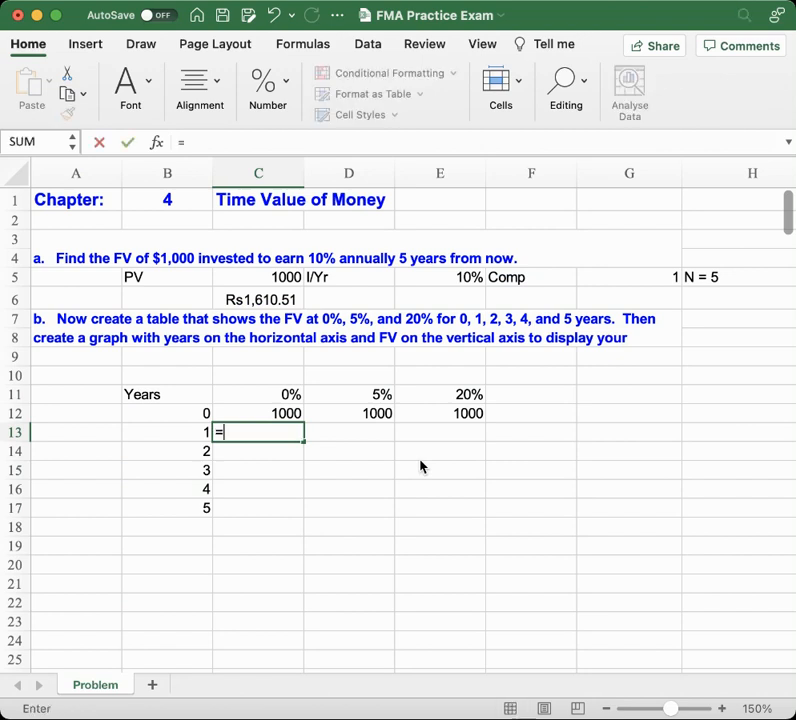
type("fv")
key("Tab")
key("Up")
key("Up")
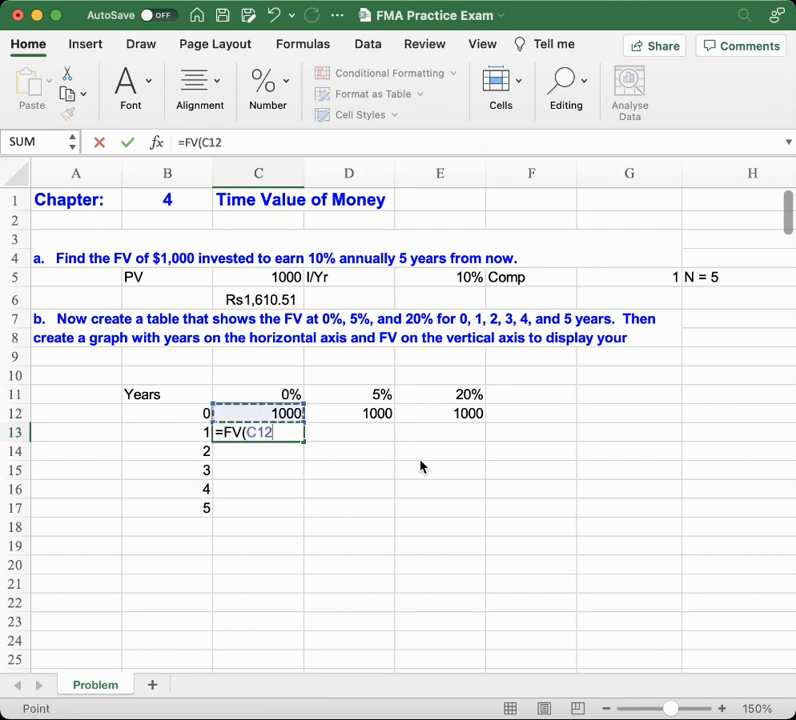
left_click(208, 142)
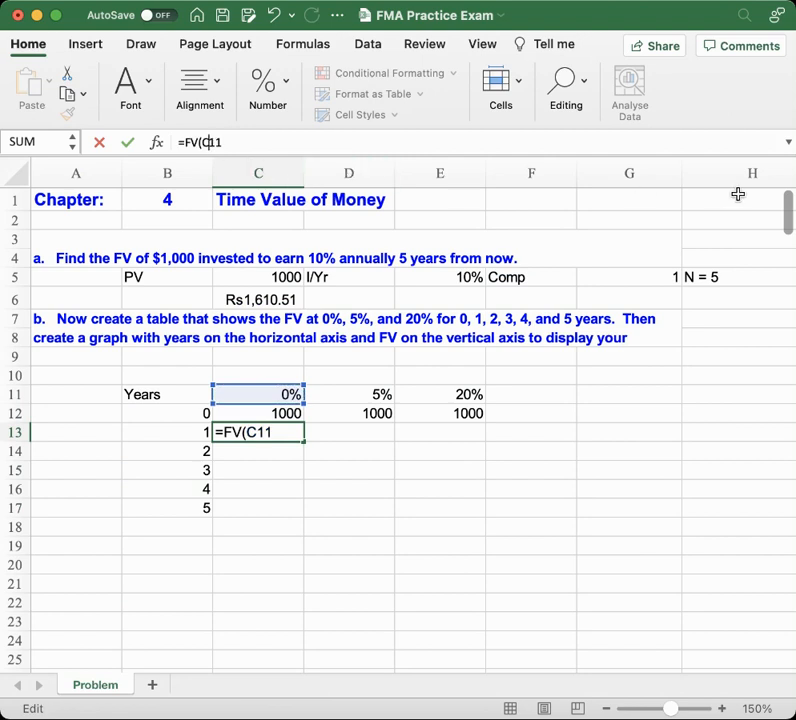
type("$")
key("Left")
key("Left")
type("$")
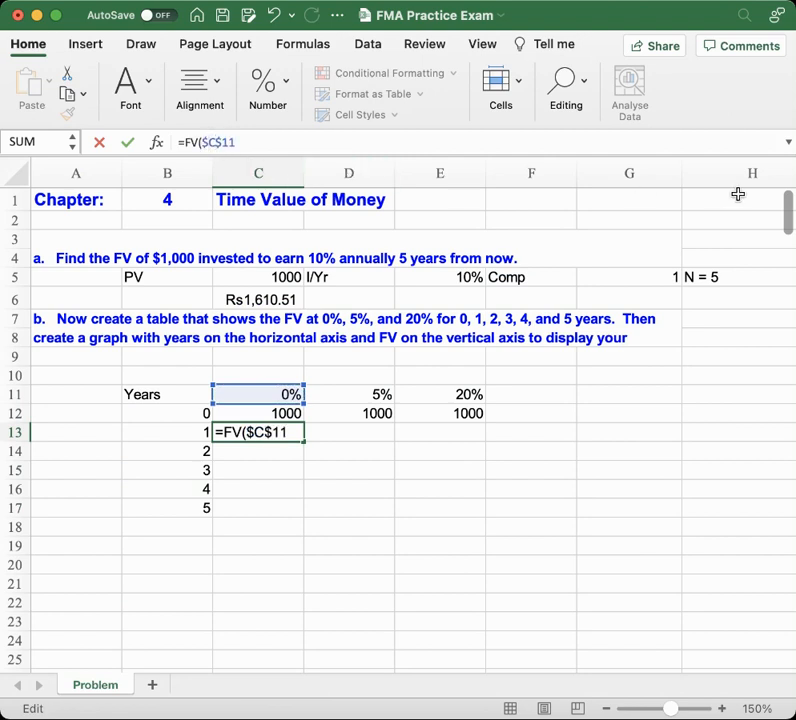
Step: Add year 1 in B13 as the number of periods, with its column locked as $B13
key("Right")
key("Left")
key("Left")
key("Right")
key("Right")
key("Right")
key("Right")
key("Right")
key("Left")
key("Left")
key("Left")
key("Right")
key("Right")
type(",")
left_click(198, 432)
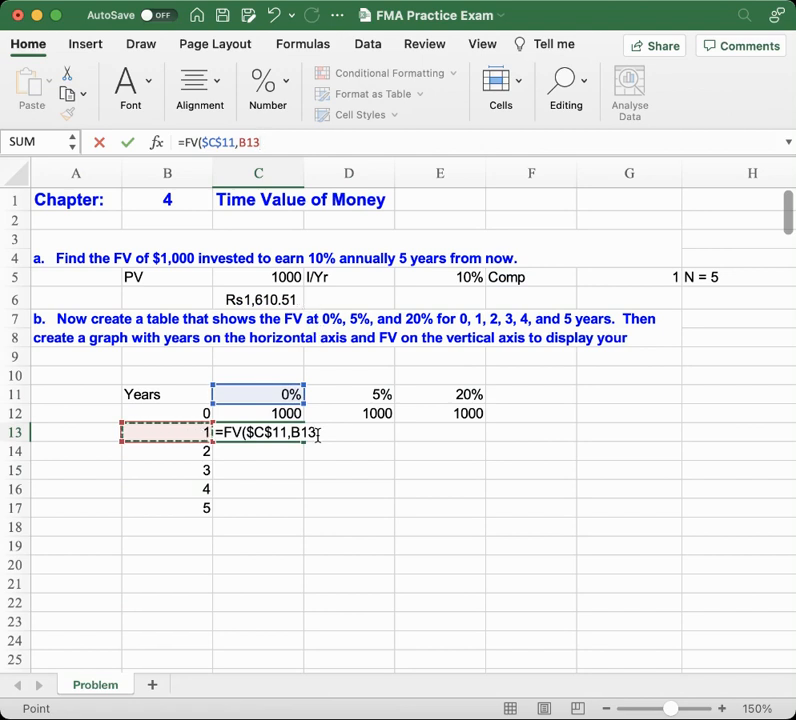
left_click(240, 142)
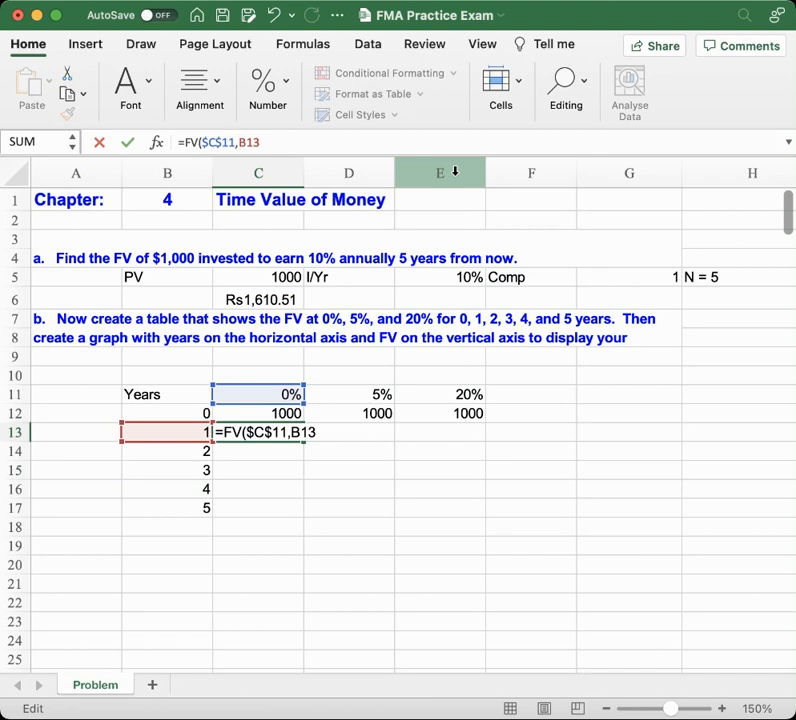
type("$")
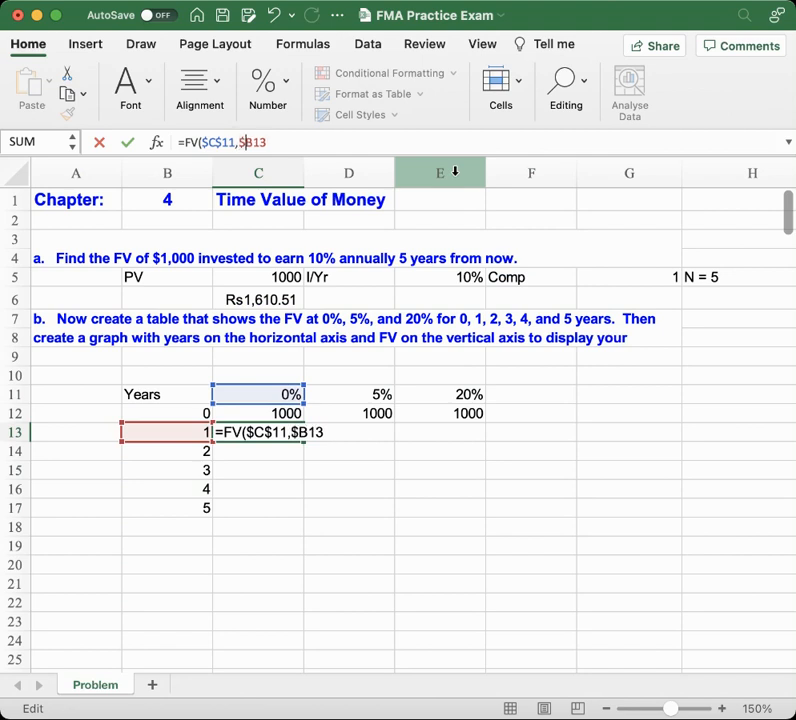
key("Right")
key("Right")
key("Right")
Step: Complete the FV formula's arguments with payment 0, present value -C12 and type 0, and close the parenthesis
type(",0,-")
left_click(285, 414)
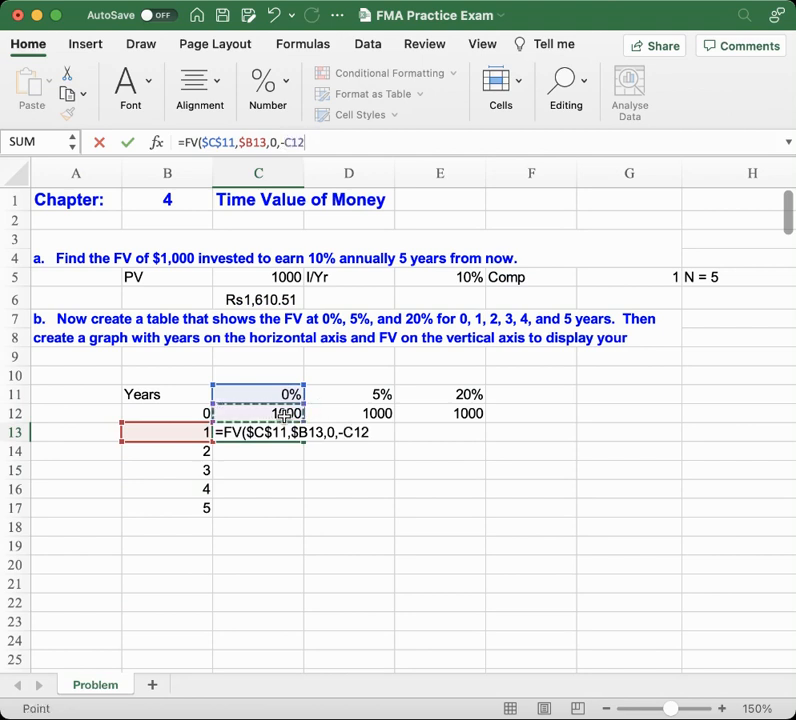
type(",0")
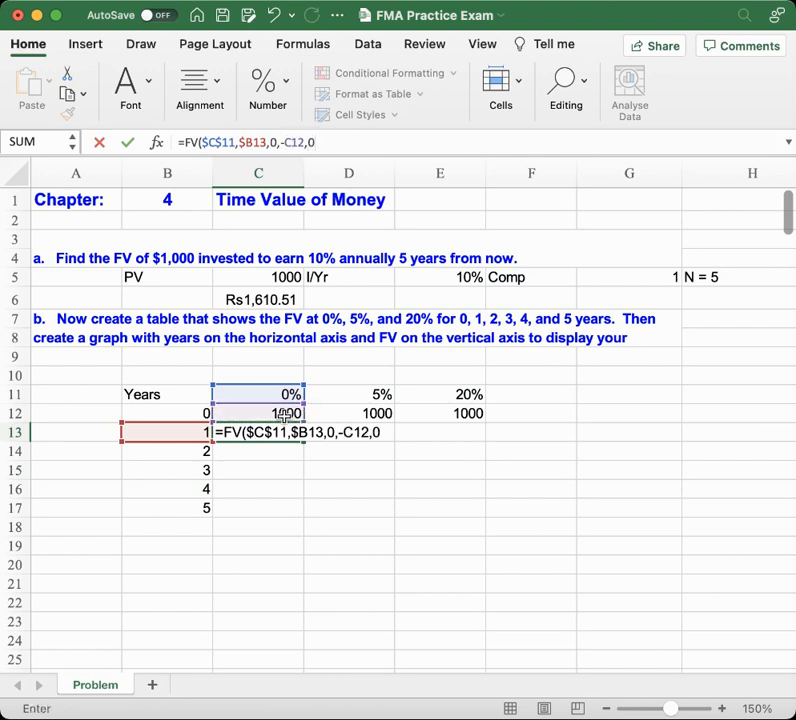
type(")")
Step: Change the rate reference in the C13 formula to C$11 so only the row stays locked, and enter the formula
left_click(274, 432)
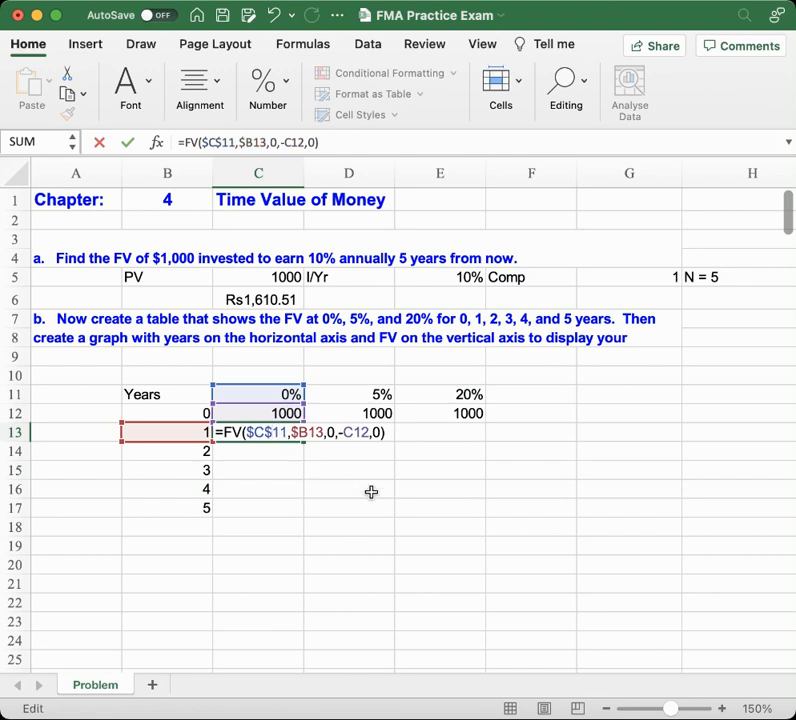
key("Left")
key("Left")
key("BackSpace")
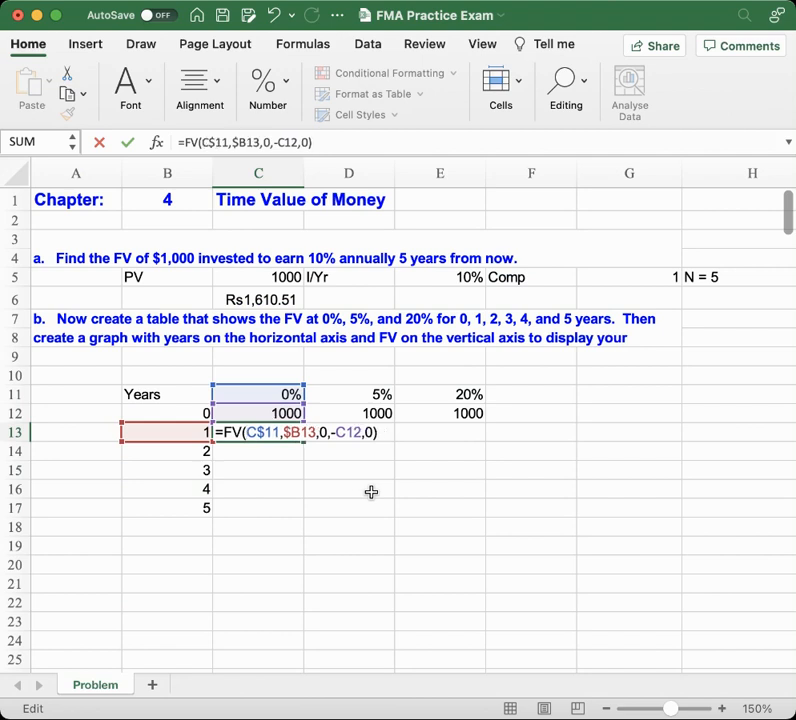
key("Return")
Step: Fill the FV formula from C13 across to the 5% and 20% columns, through E13
key("Up")
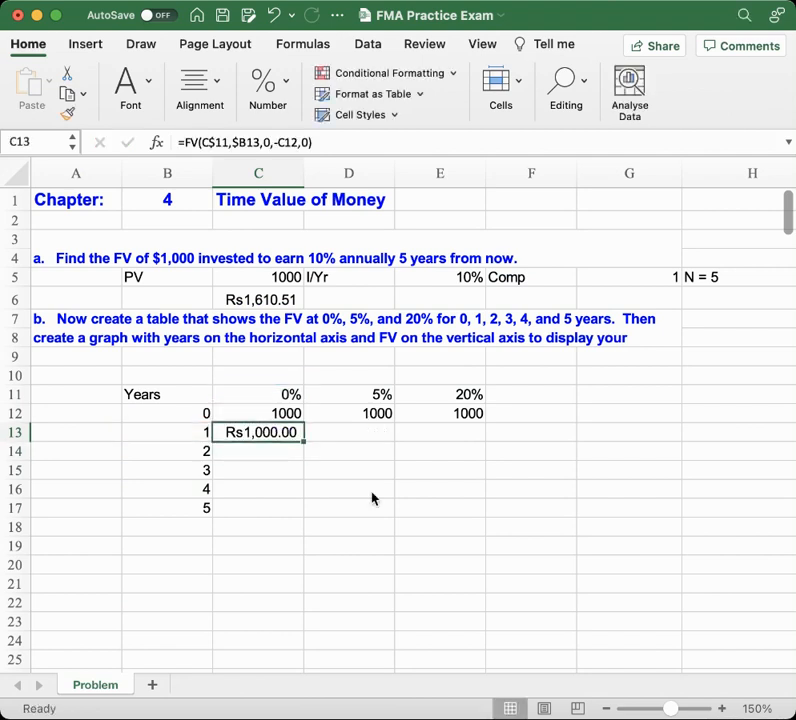
key("shift+Right")
key("shift+Right")
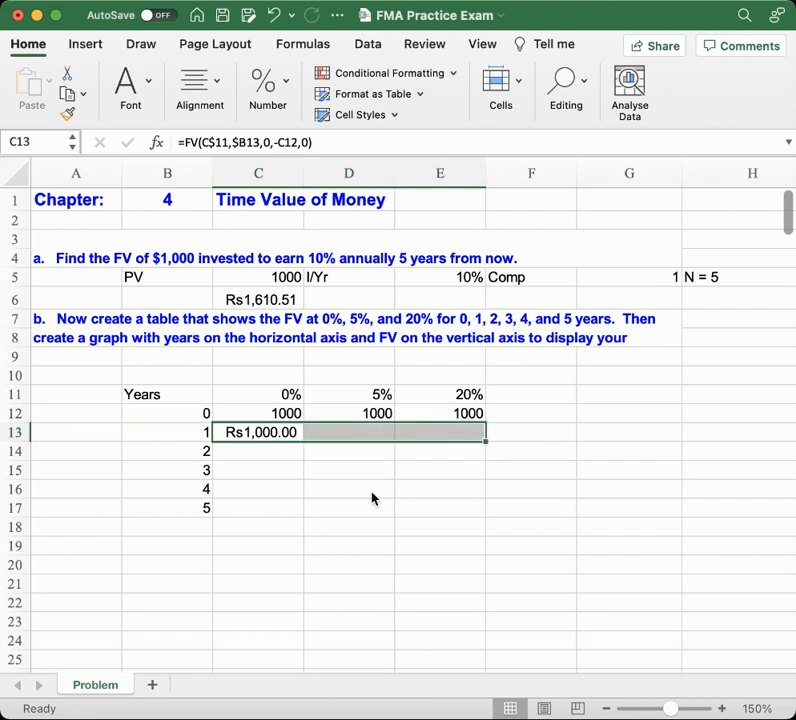
key("super+r")
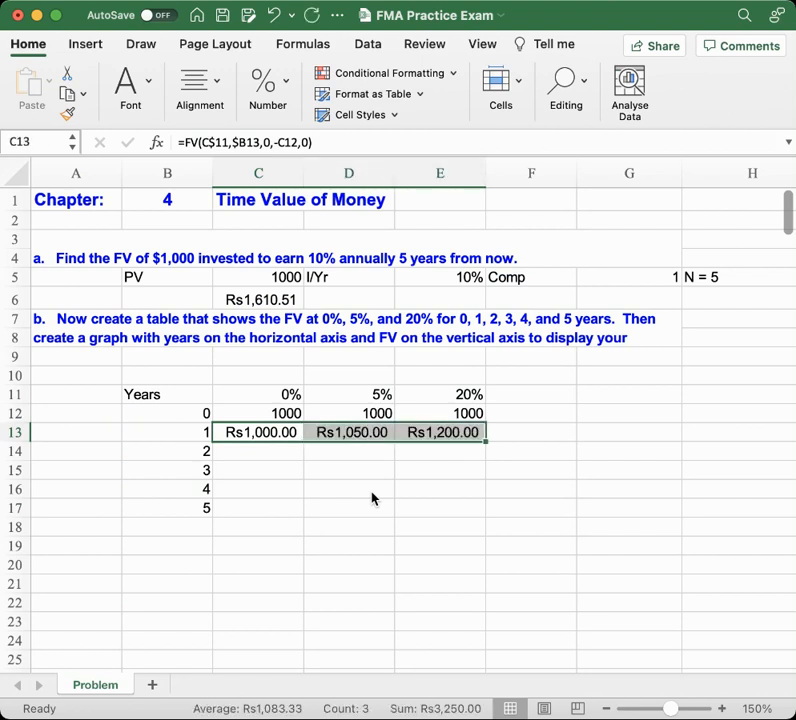
Step: Fill the FV formulas in C13:E13 down through row 17 to cover years 2 to 5
key("shift+Down")
key("shift+Down")
key("shift+Down")
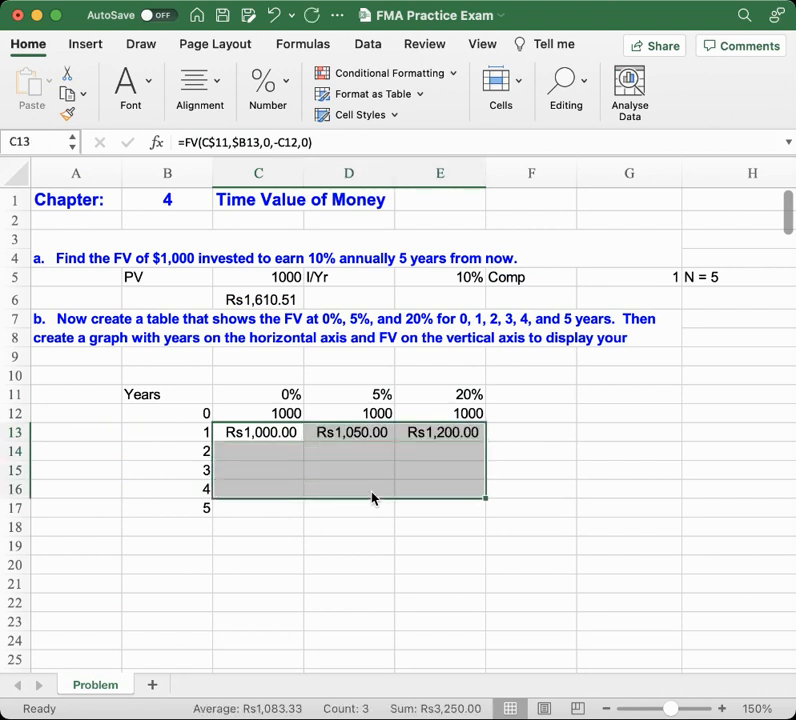
key("shift+Down")
key("super+d")
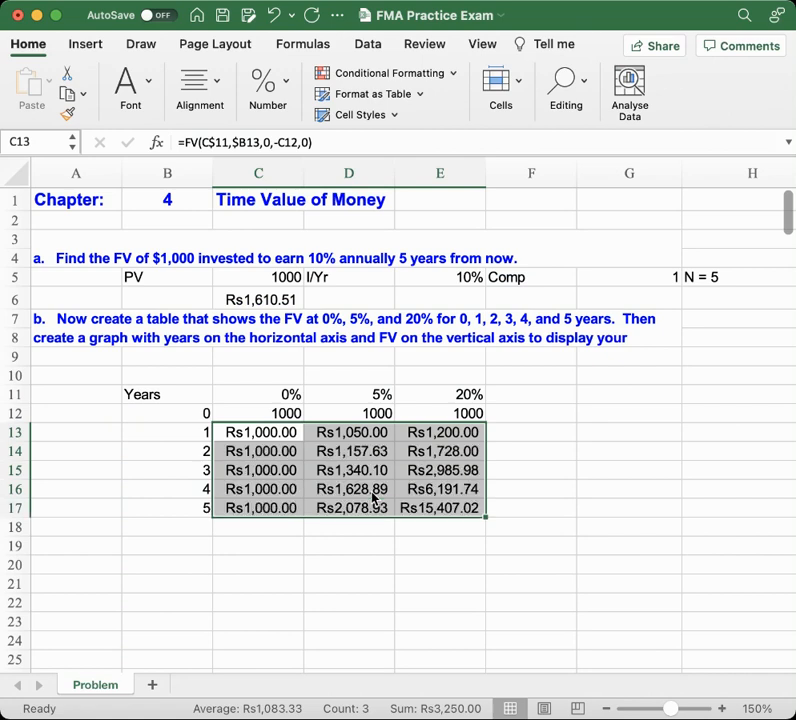
Step: Check which cells the FV formula in D14 refers to for rate, periods and present value, leaving it unchanged
key("Return")
key("Return")
key("Right")
key("Up")
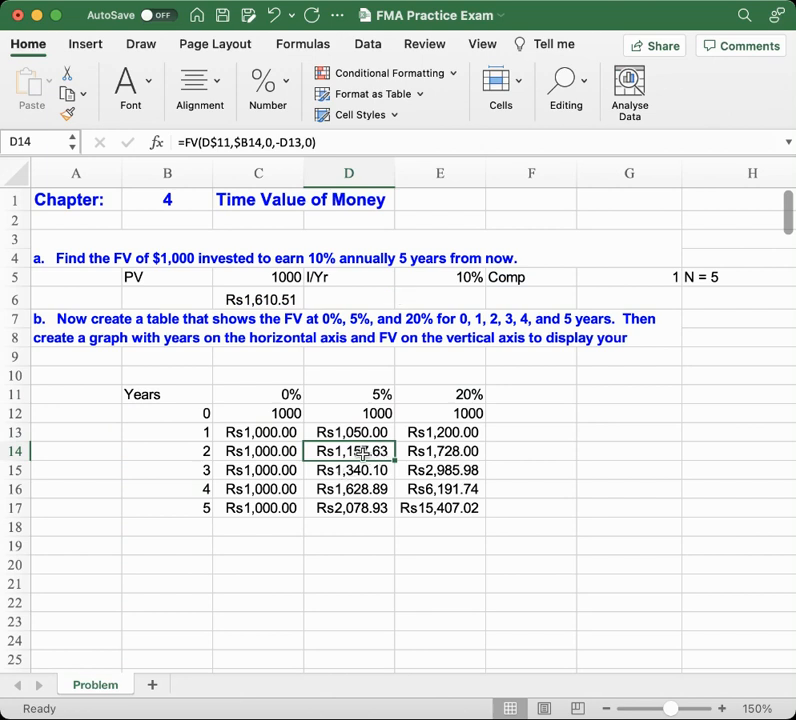
left_click(362, 143)
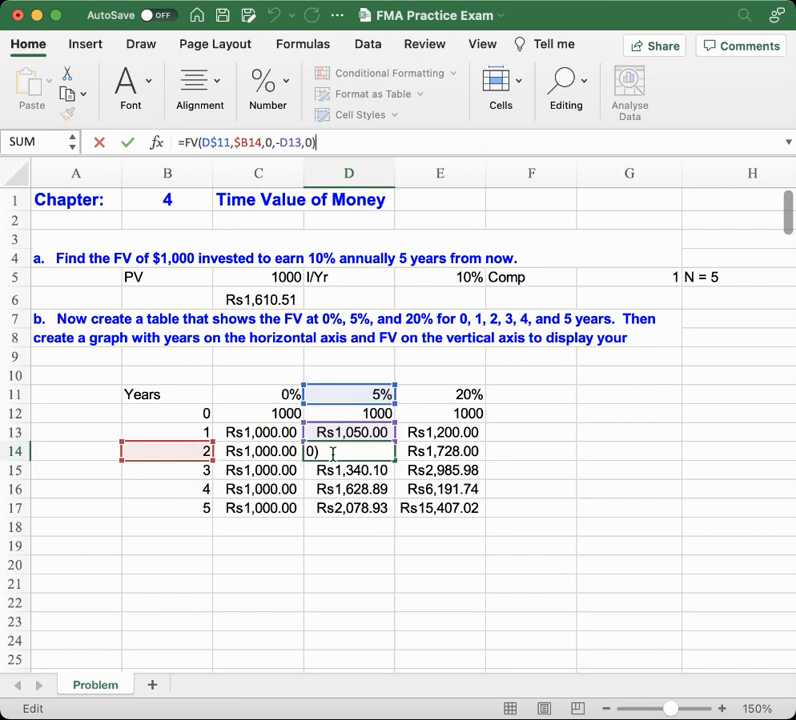
key("Return")
Step: Examine the filled FV formulas and results cell by cell across the rows for years 1 to 5
key("Up")
key("Up")
key("Left")
key("Left")
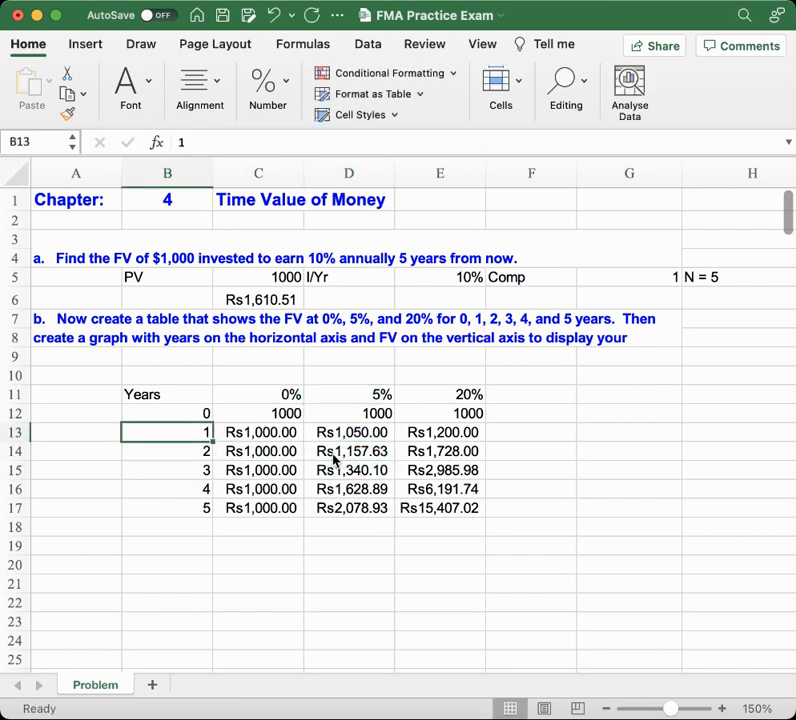
key("Right")
key("Right")
key("Down")
key("Down")
key("Down")
key("Right")
key("Up")
key("Up")
key("Up")
key("Up")
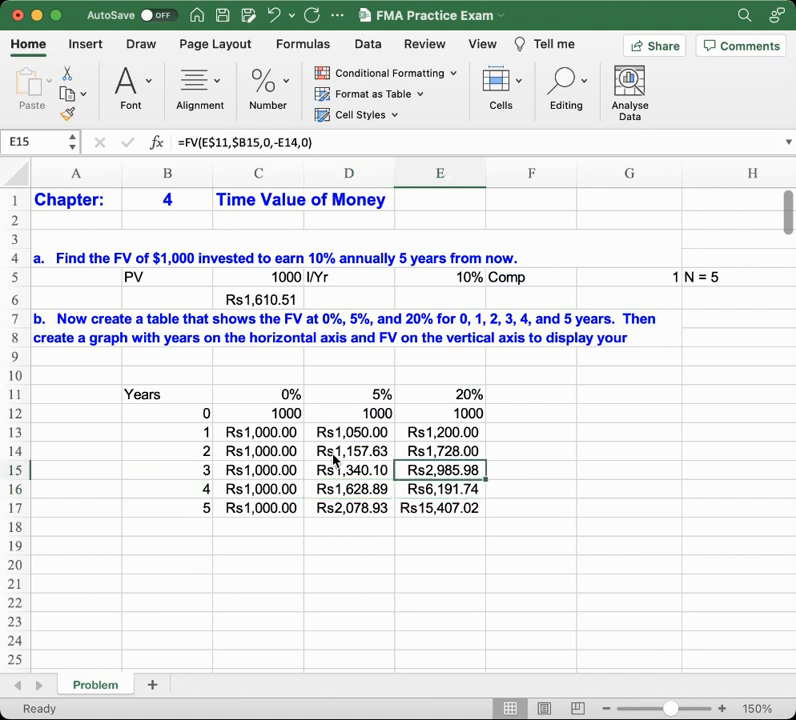
key("Down")
key("Left")
key("Left")
key("Left")
key("Down")
key("Down")
key("Right")
key("Right")
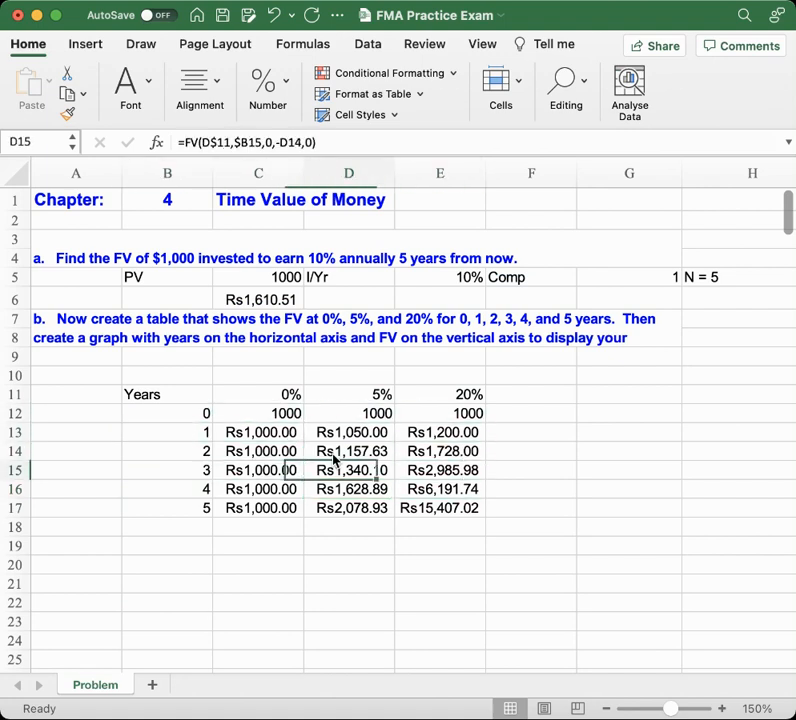
key("Down")
key("Left")
key("Down")
key("Right")
key("Right")
key("Left")
key("Left")
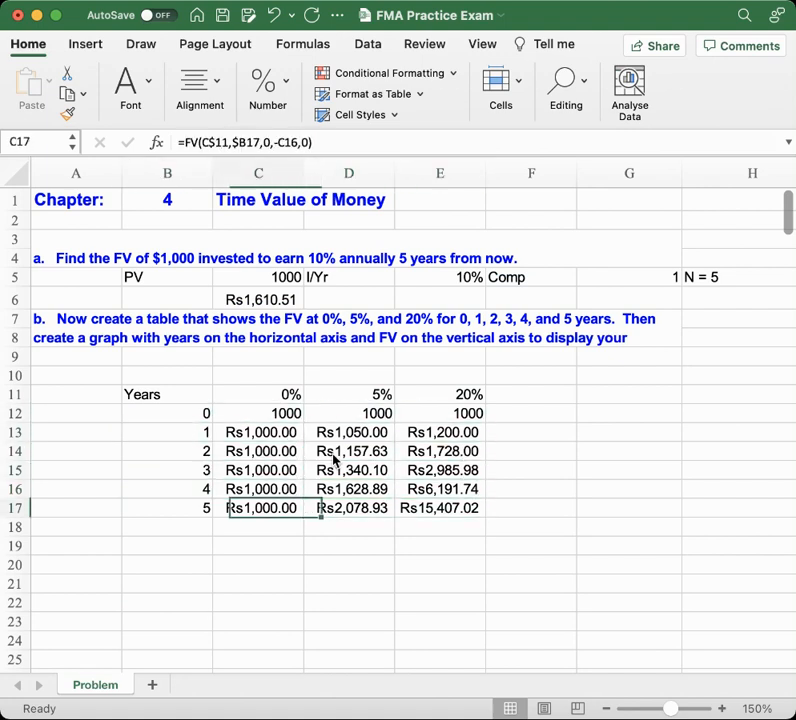
key("Up")
key("Up")
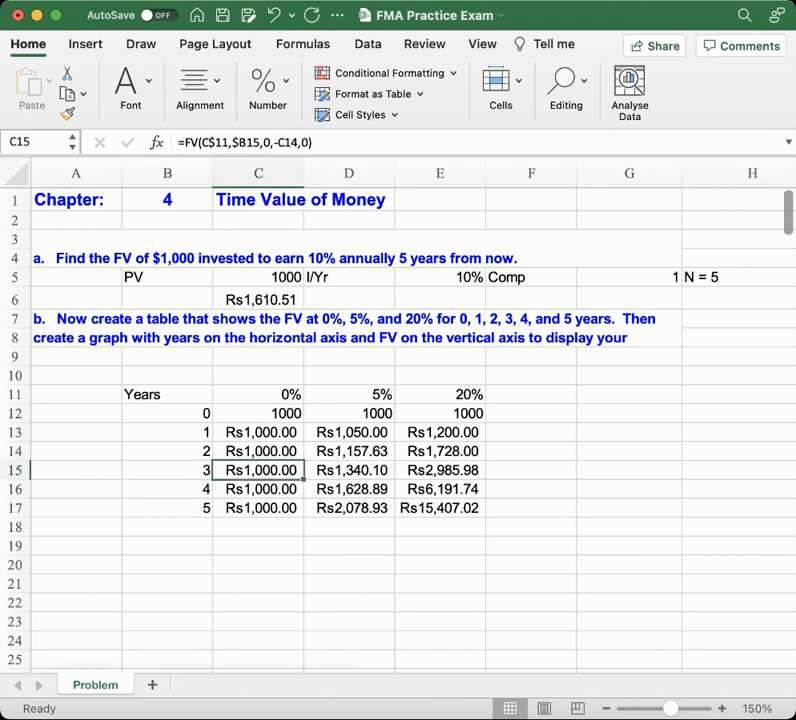